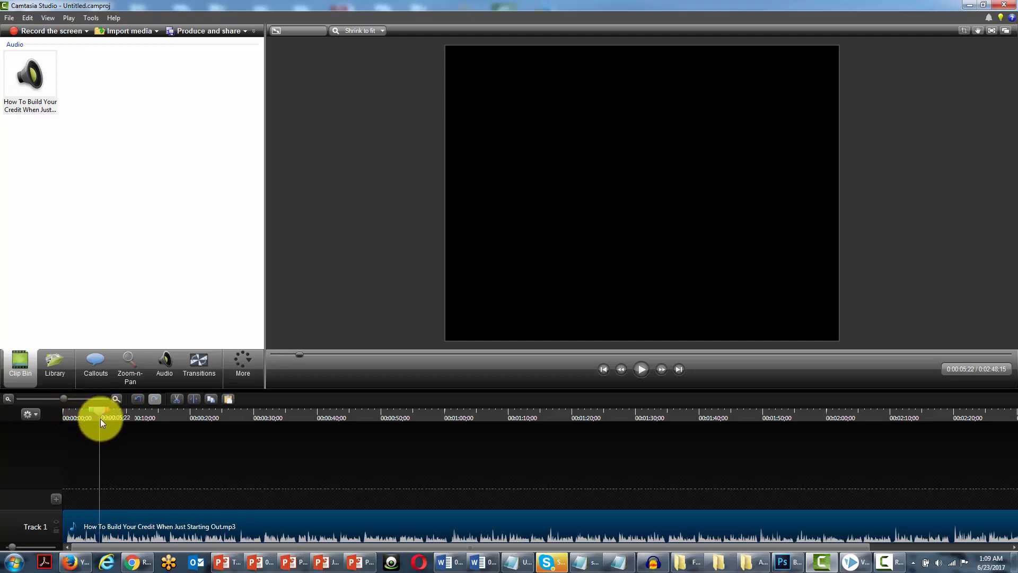
# - Split the narration clip on Track 1 at 0:00:10;29
pyautogui.moveTo(100, 532)
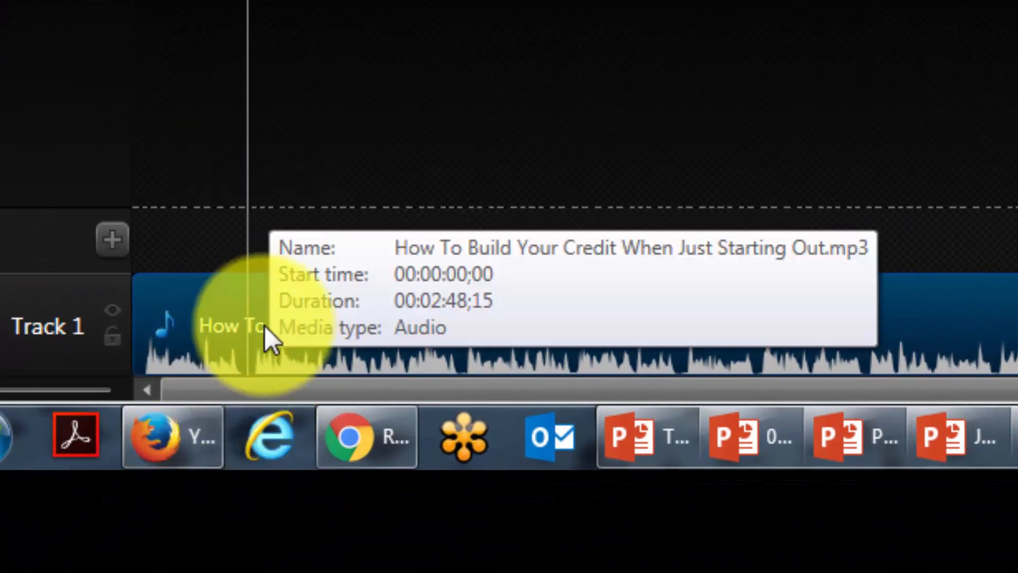
pyautogui.moveTo(248, 2); pyautogui.dragTo(686, 8)
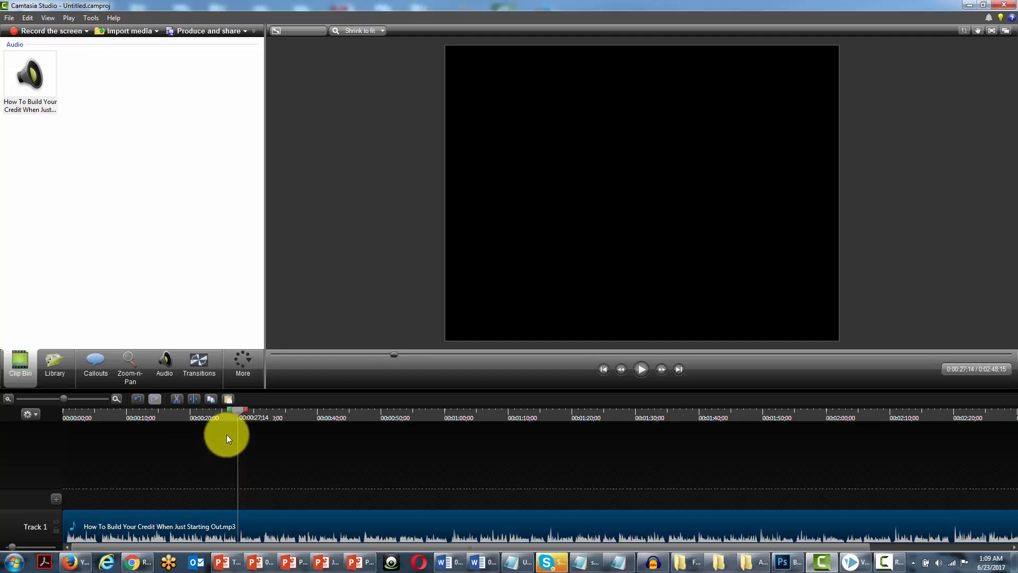
pyautogui.moveTo(238, 409); pyautogui.dragTo(138, 419)
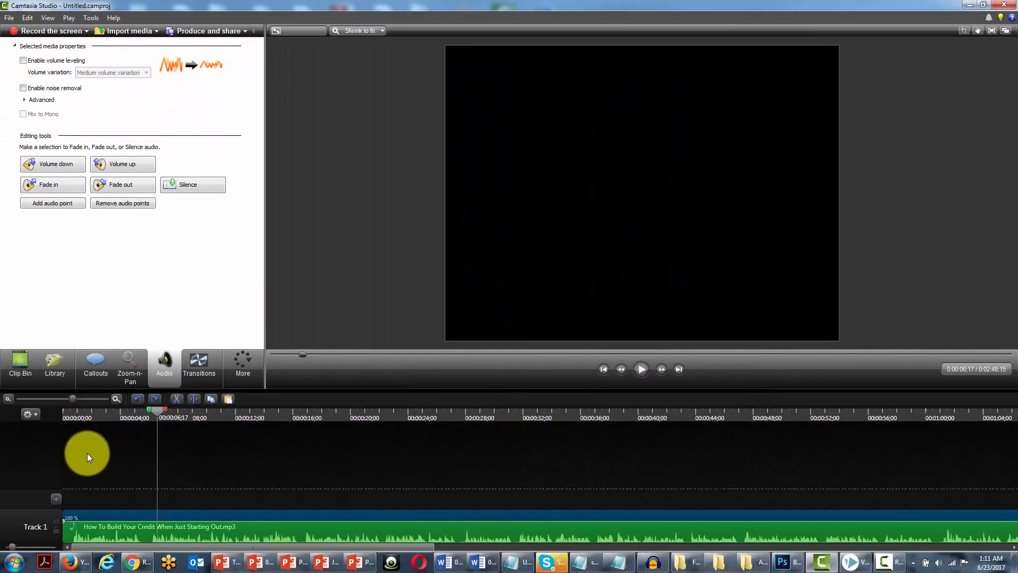
pyautogui.moveTo(157, 414); pyautogui.dragTo(220, 421)
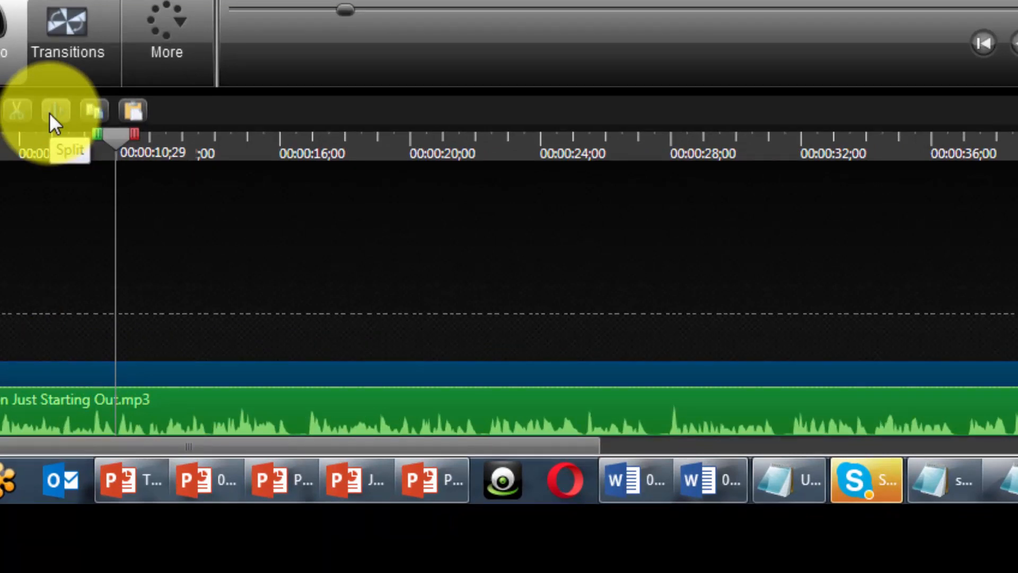
pyautogui.click(50, 113)
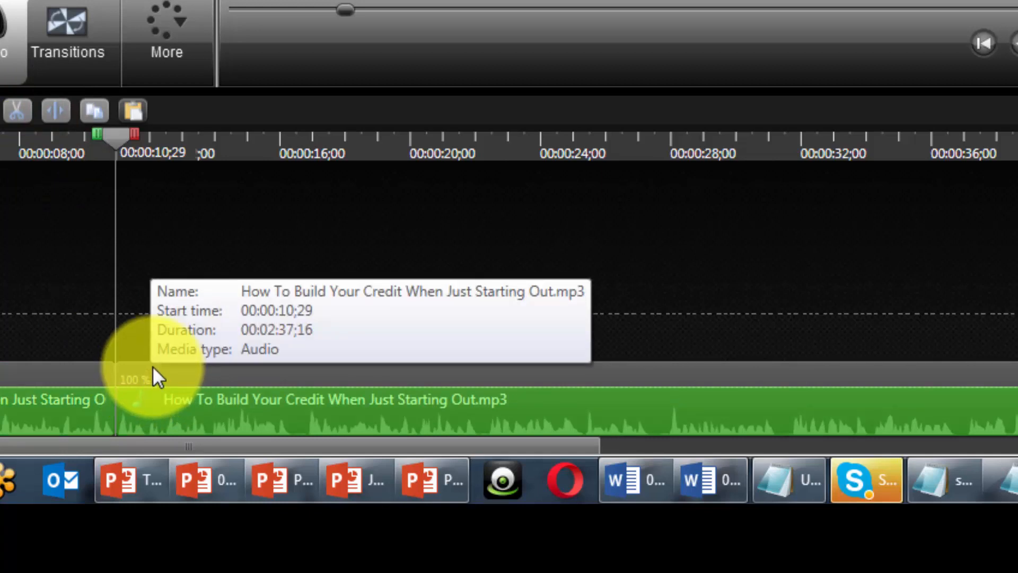
# - Shift the narration segment after the first split to start at 00:00:11;03, leaving a short pause between the two segments
pyautogui.click(152, 365)
pyautogui.moveTo(160, 366); pyautogui.dragTo(166, 365)
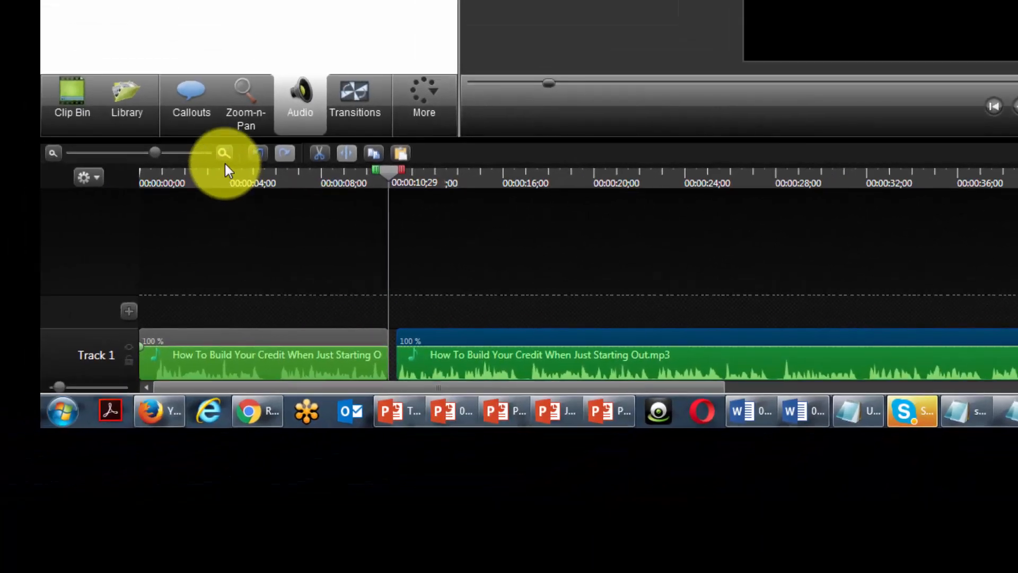
pyautogui.click(224, 155)
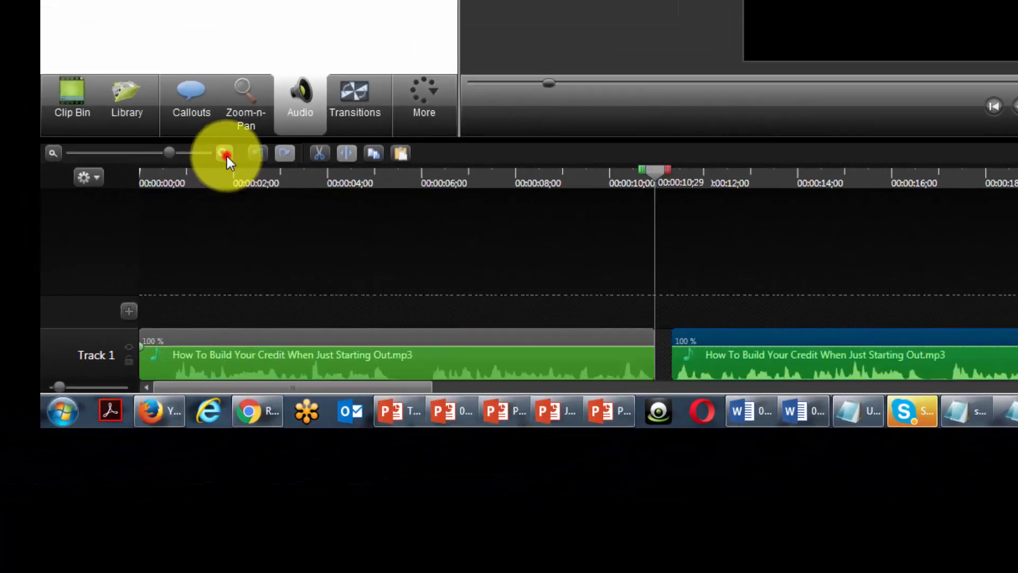
pyautogui.click(225, 155)
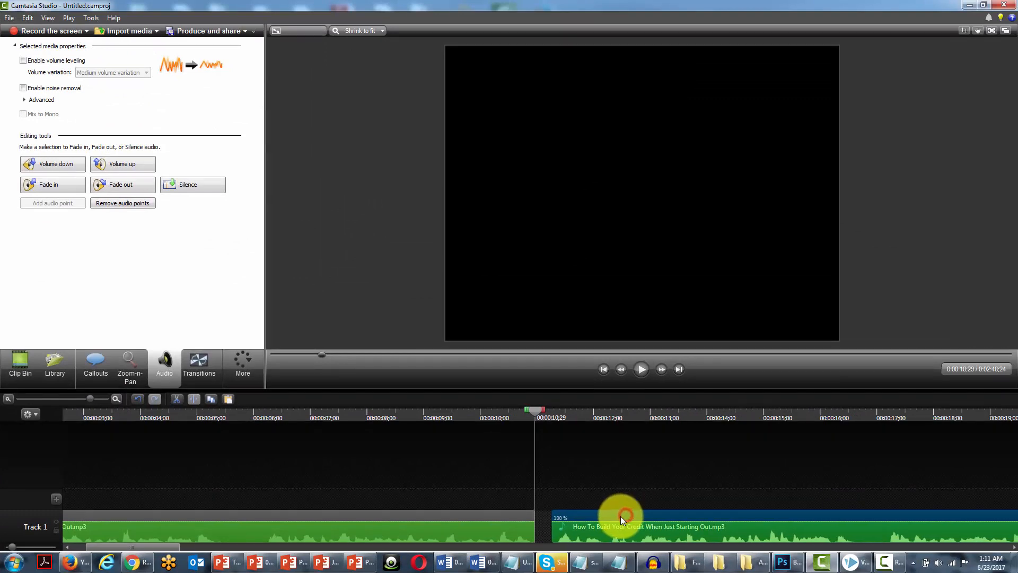
pyautogui.moveTo(619, 516); pyautogui.dragTo(612, 520)
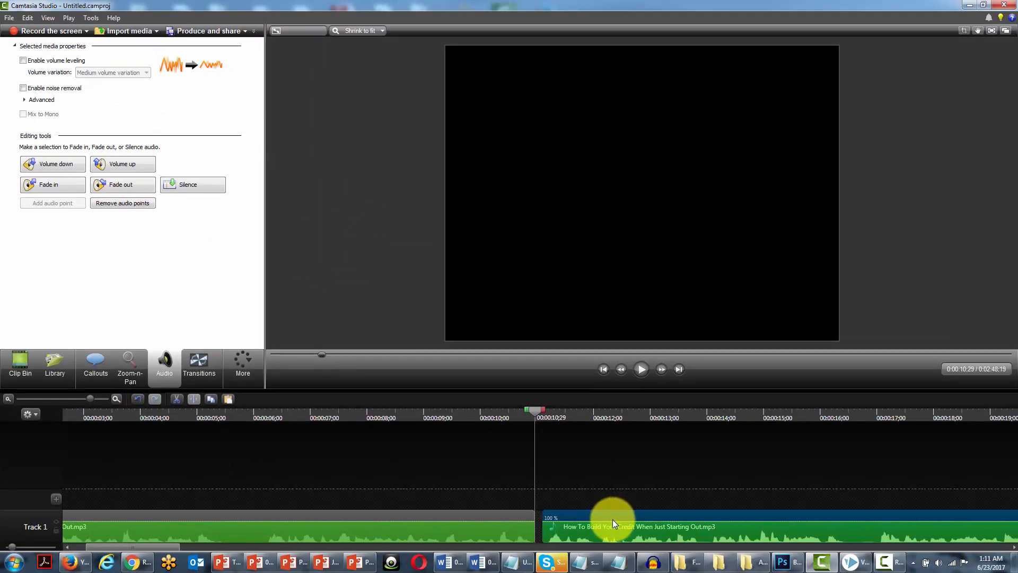
pyautogui.click(7, 398)
pyautogui.click(7, 398)
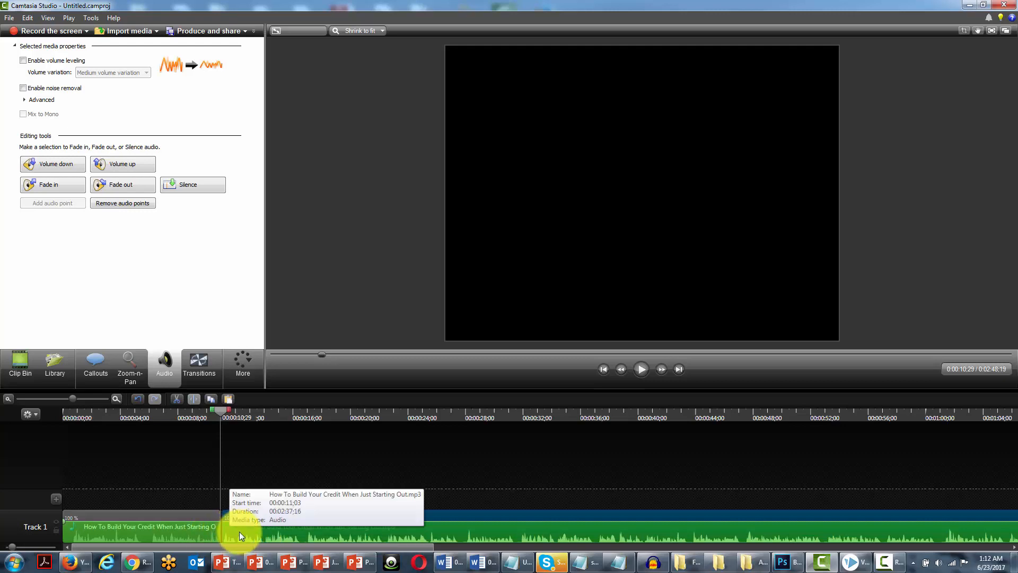
# - Split the second narration segment at 0:00:29;21 and shift the remainder slightly later to leave a short pause
pyautogui.moveTo(222, 412); pyautogui.dragTo(490, 433)
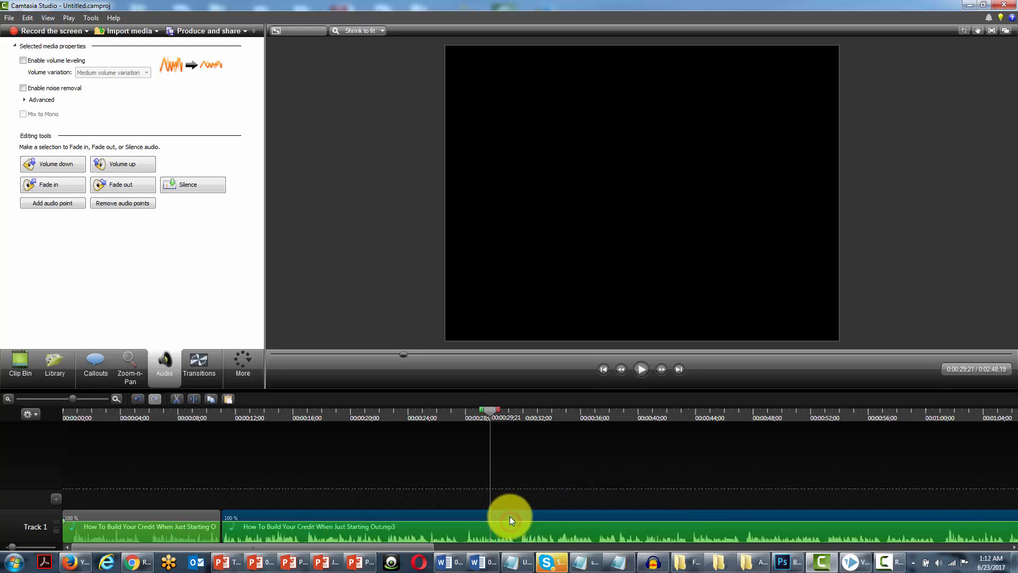
pyautogui.click(194, 396)
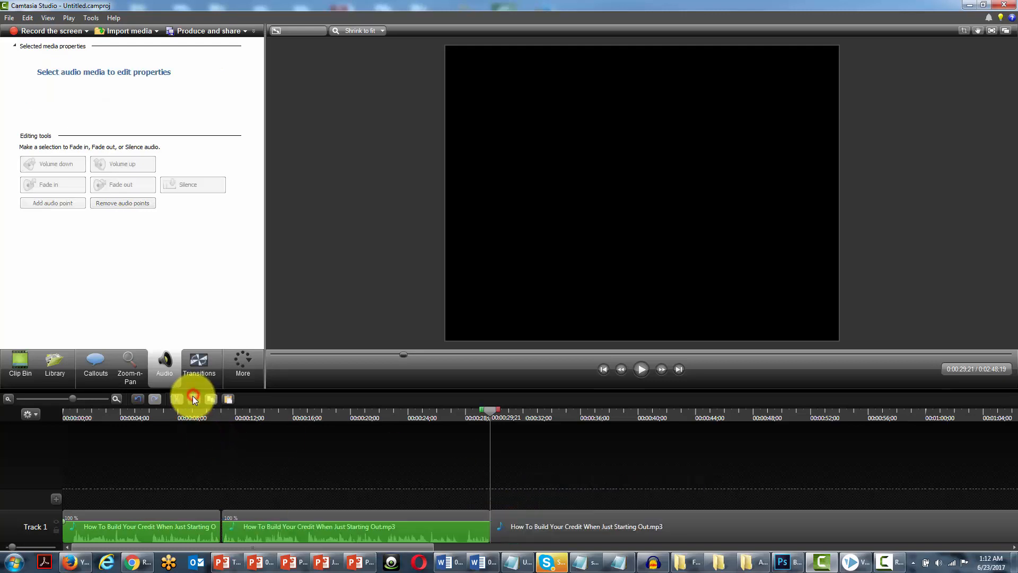
pyautogui.click(518, 517)
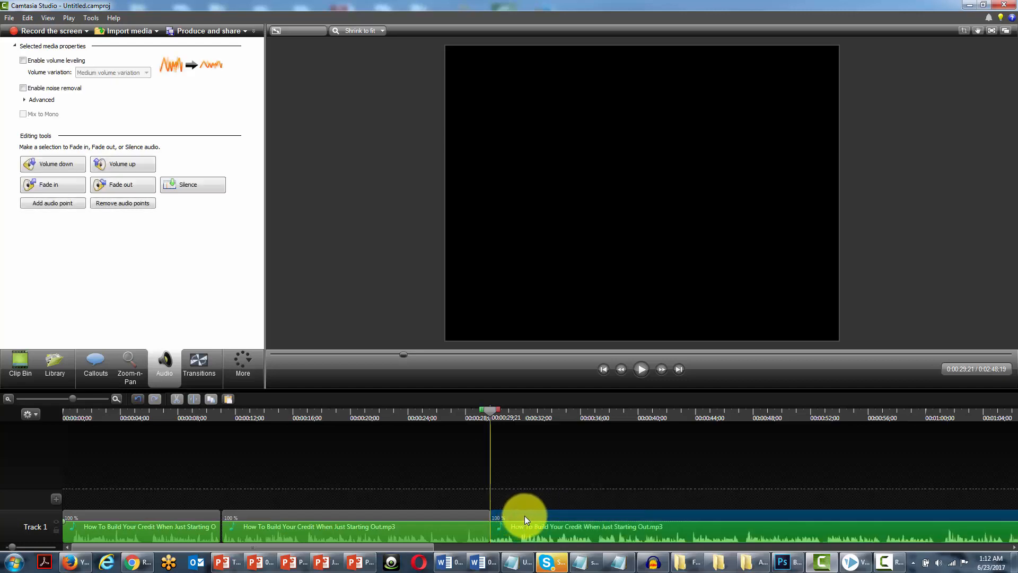
pyautogui.moveTo(524, 515); pyautogui.dragTo(524, 514)
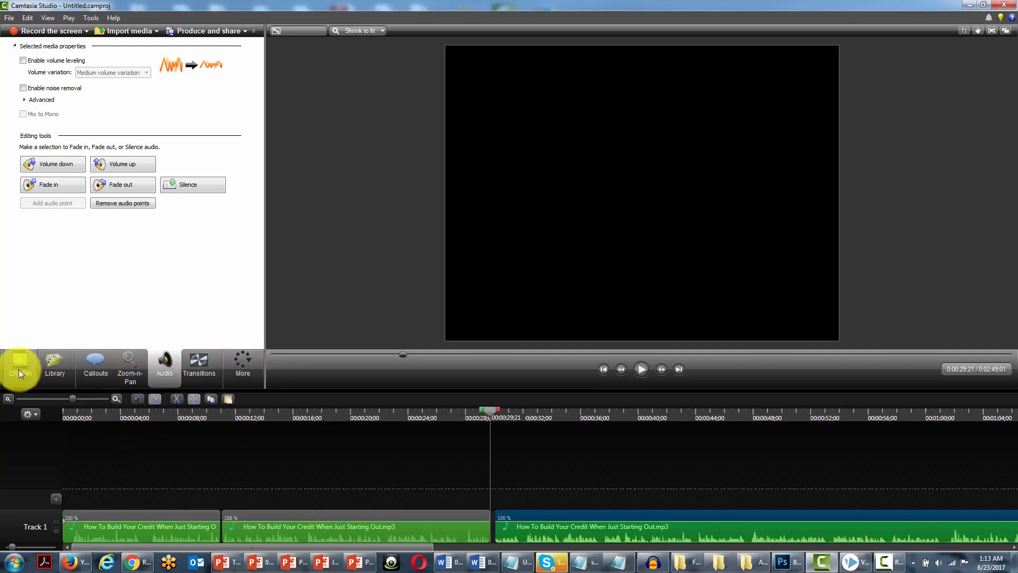
# - Import AccruedInterest_Full.mp3 from the corporate music folder into the project's Clip Bin
pyautogui.click(46, 362)
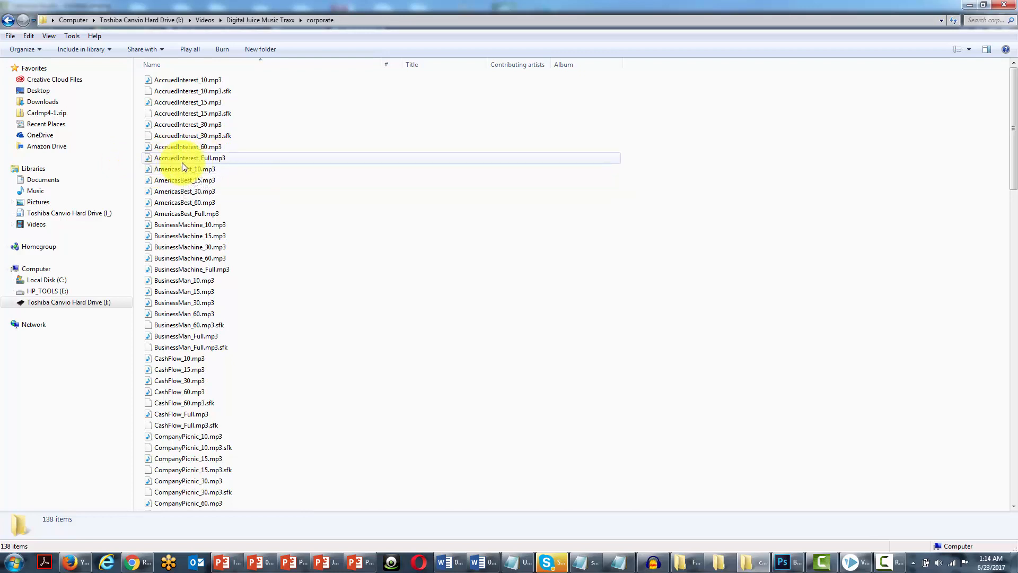
pyautogui.click(982, 5)
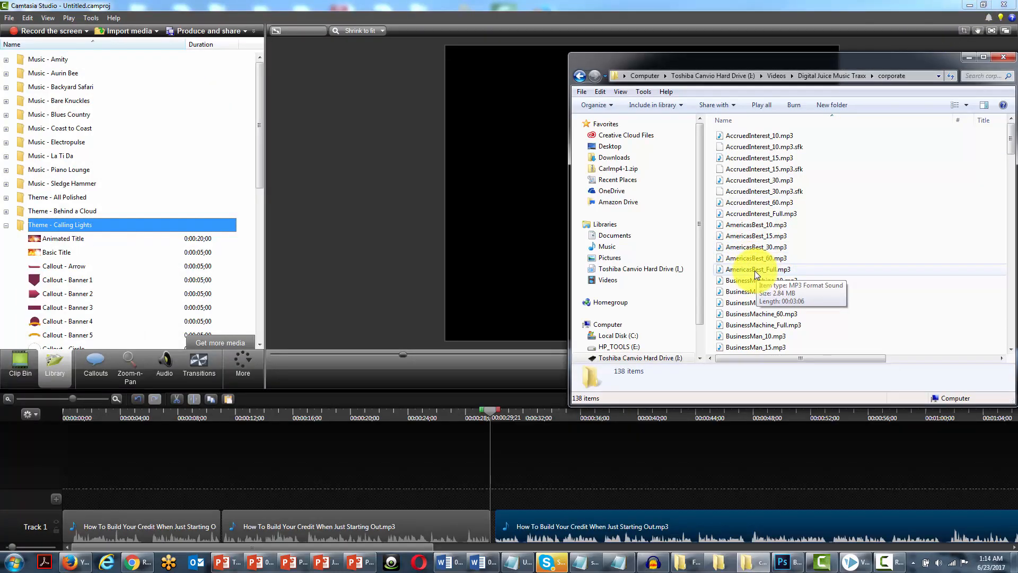
pyautogui.click(28, 374)
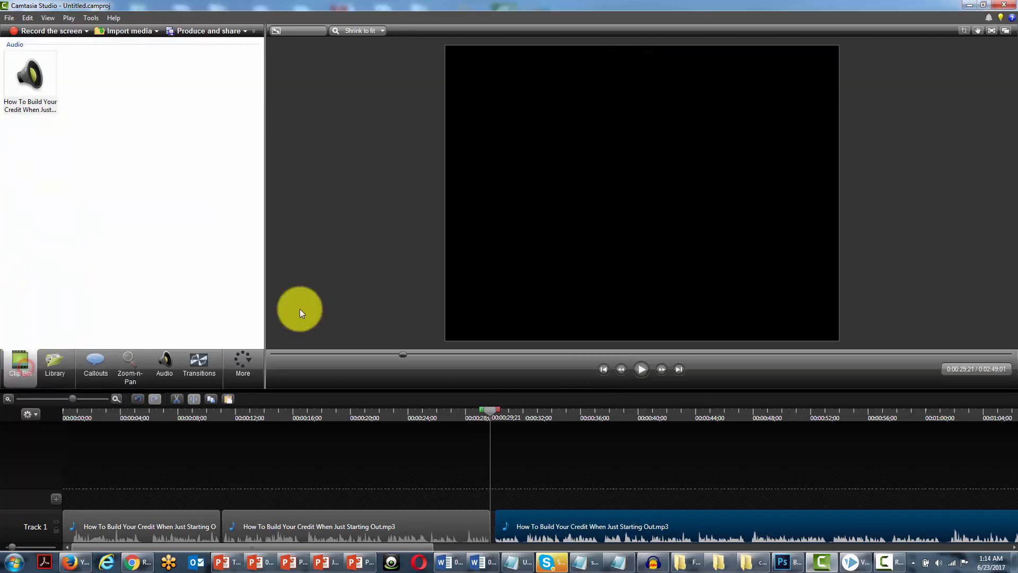
pyautogui.click(748, 560)
pyautogui.moveTo(760, 213); pyautogui.dragTo(68, 212)
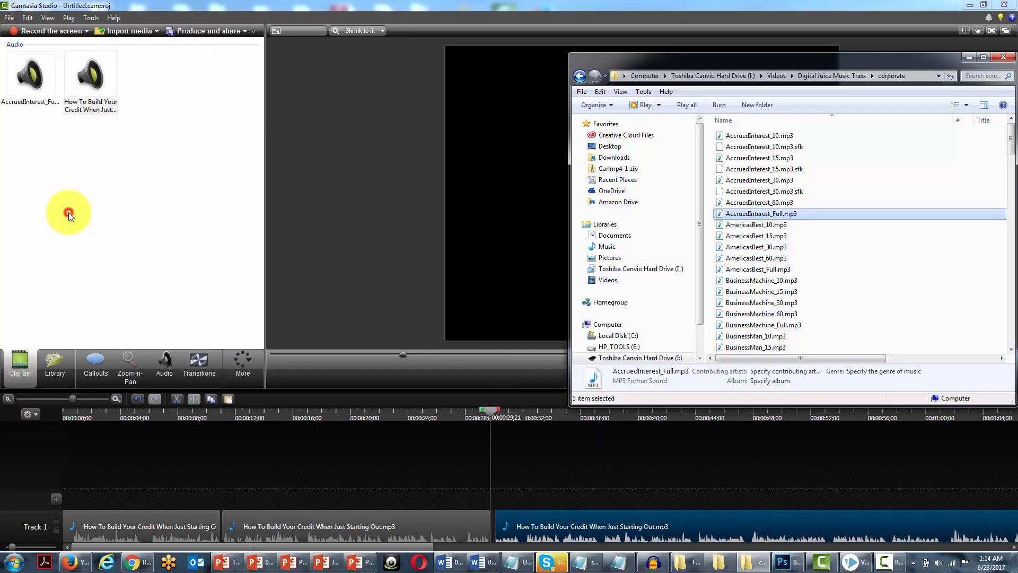
pyautogui.click(963, 58)
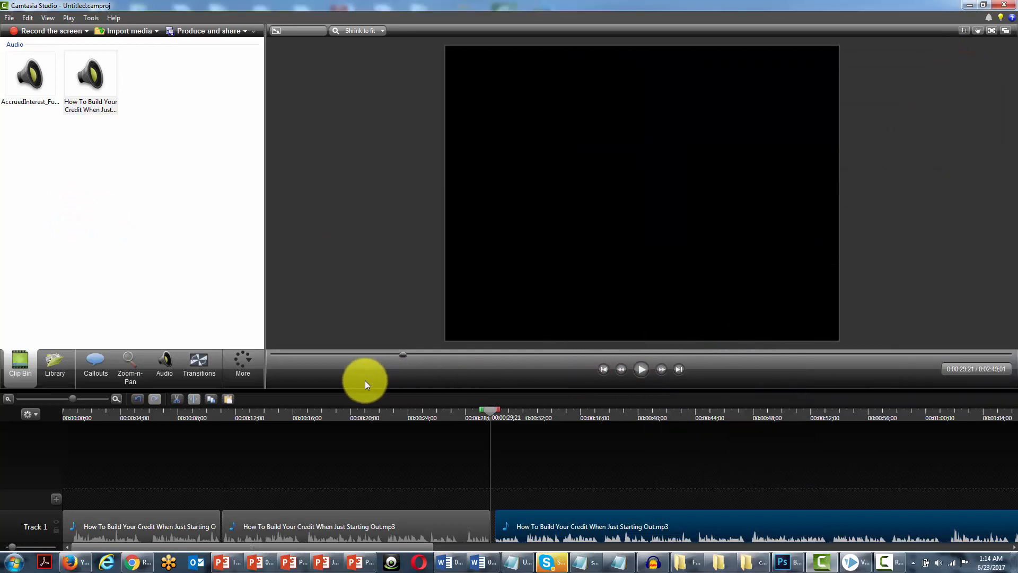
# - Add AccruedInterest_Full.mp3 to the timeline at 0:00:00;00, above the narration track
pyautogui.hotkey('ctrl', 'Home')
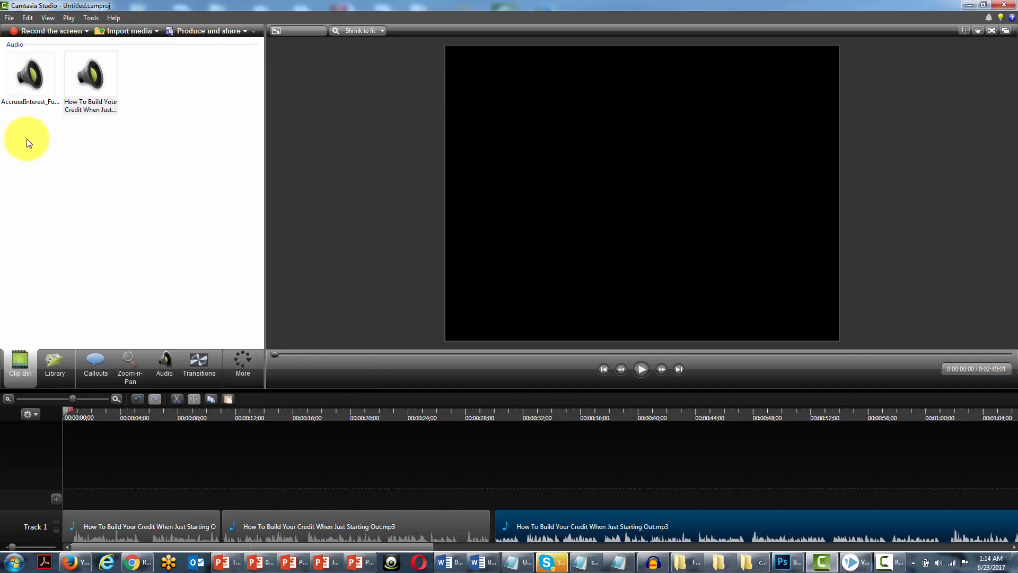
pyautogui.rightClick(31, 75)
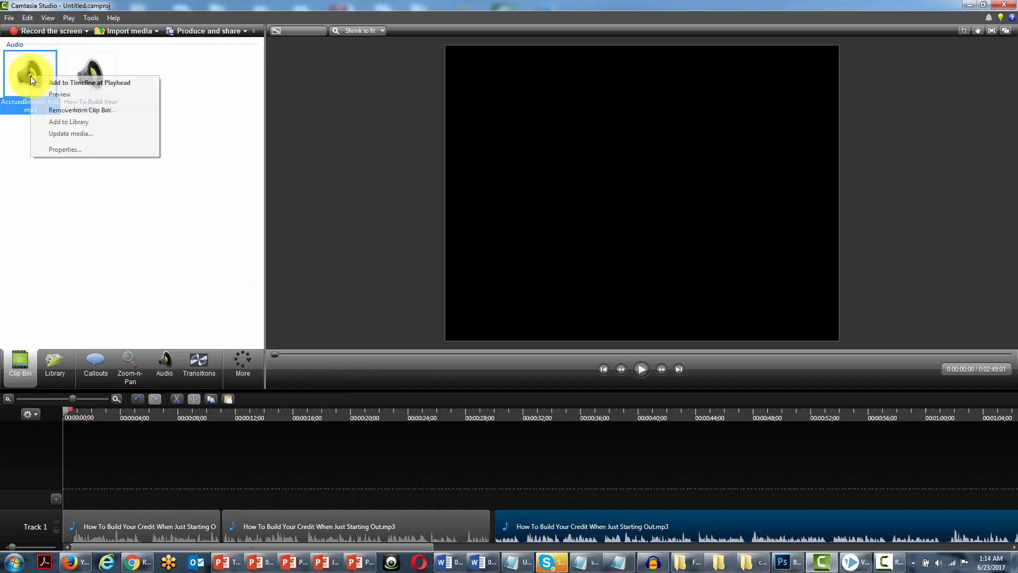
pyautogui.click(68, 84)
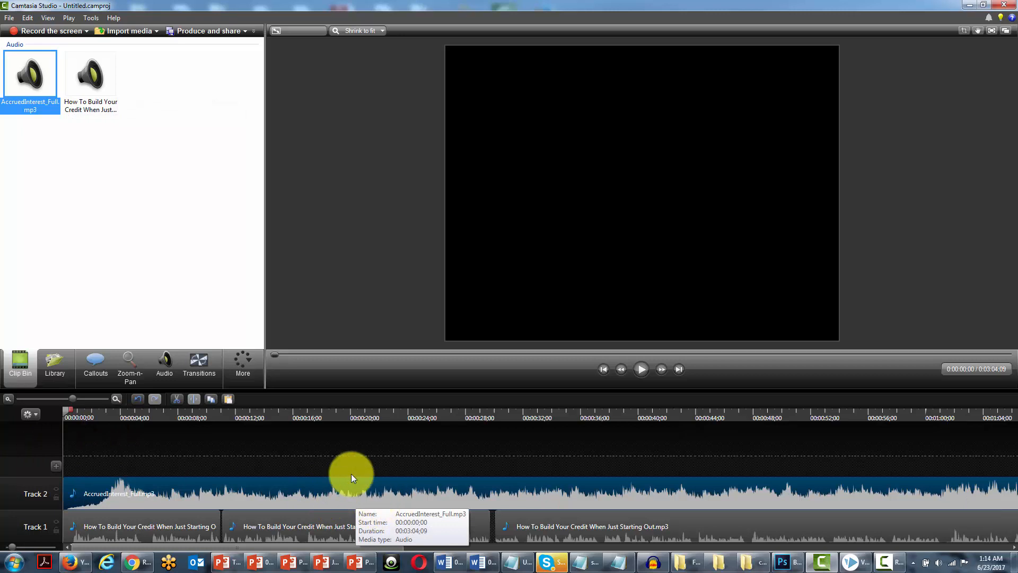
# - Lower the volume of the background music clip on Track 2 until its waveform is nearly flat
pyautogui.click(205, 485)
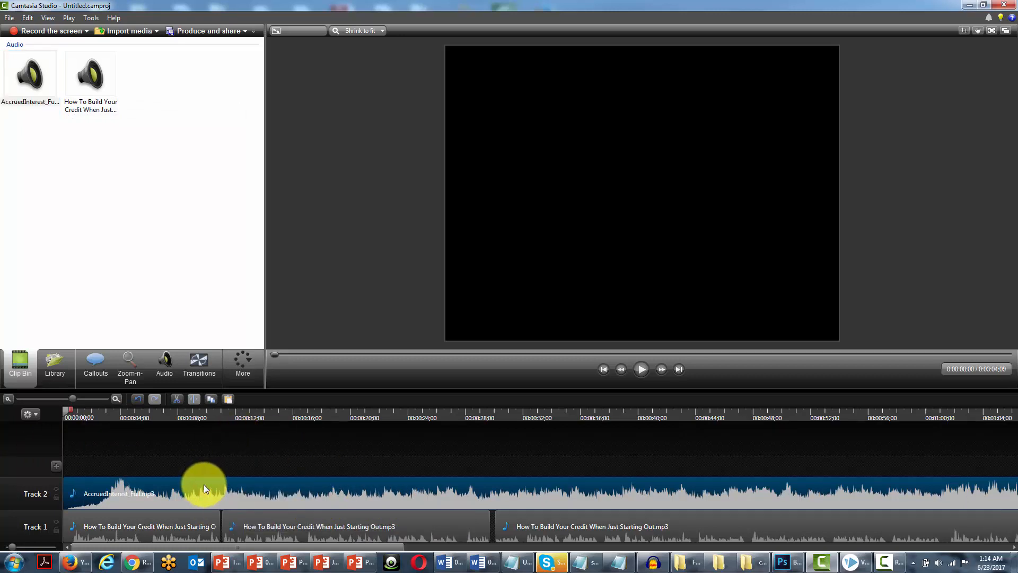
pyautogui.click(165, 365)
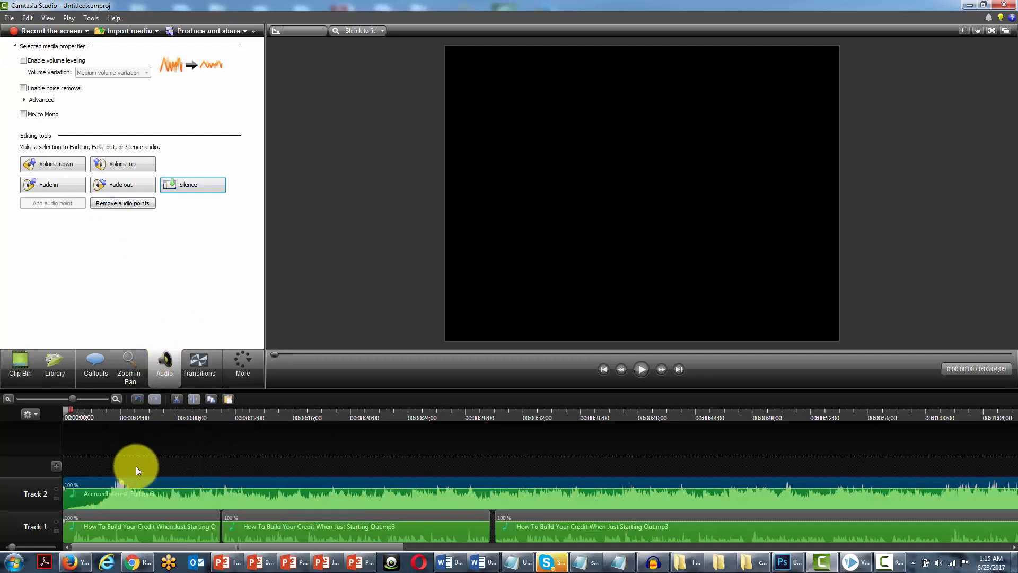
pyautogui.click(192, 498)
pyautogui.click(63, 164)
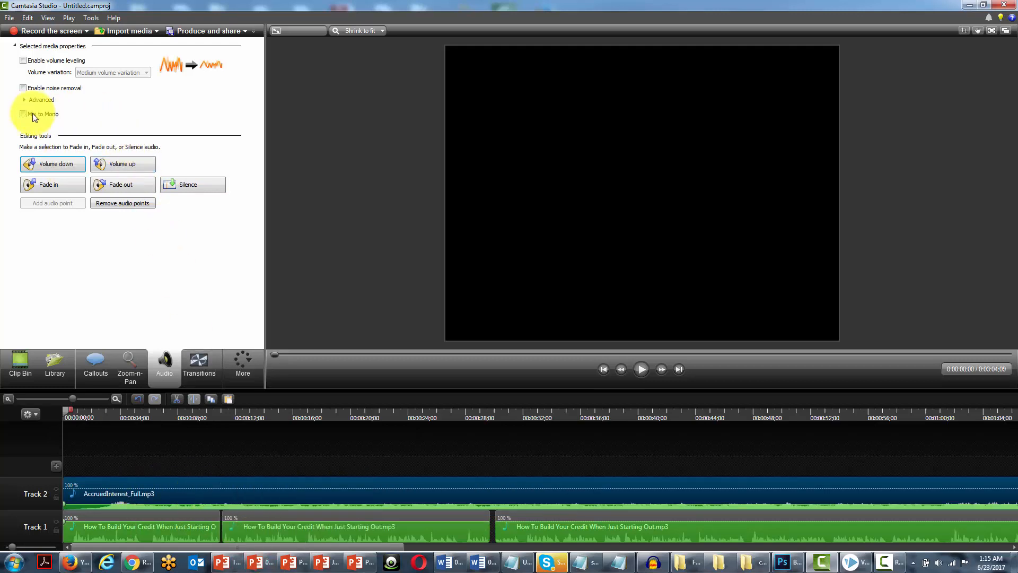
pyautogui.click(62, 164)
pyautogui.click(62, 165)
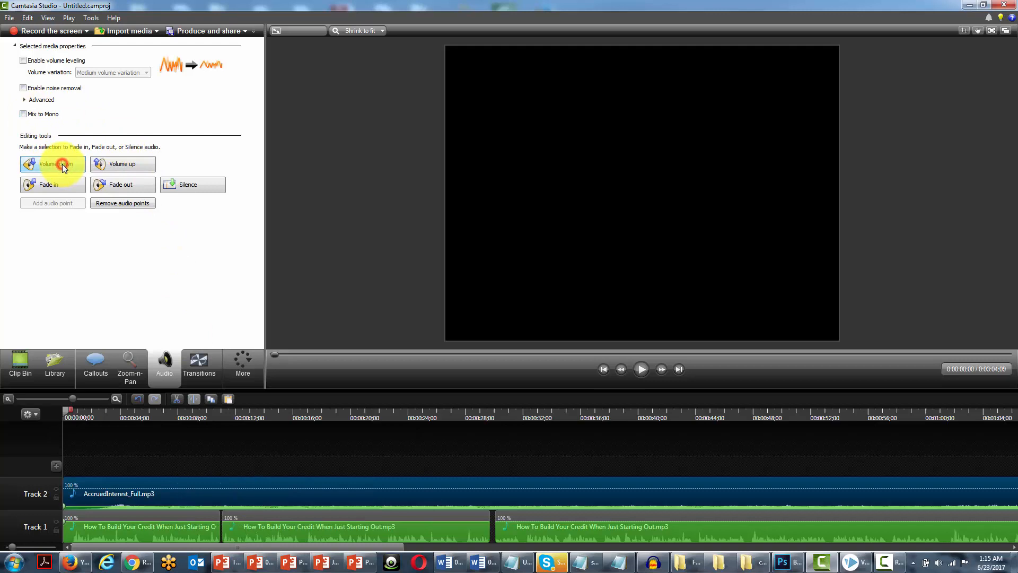
# - Cut the music clip from Track 2 and enable noise removal on the first narration segment
pyautogui.click(203, 486)
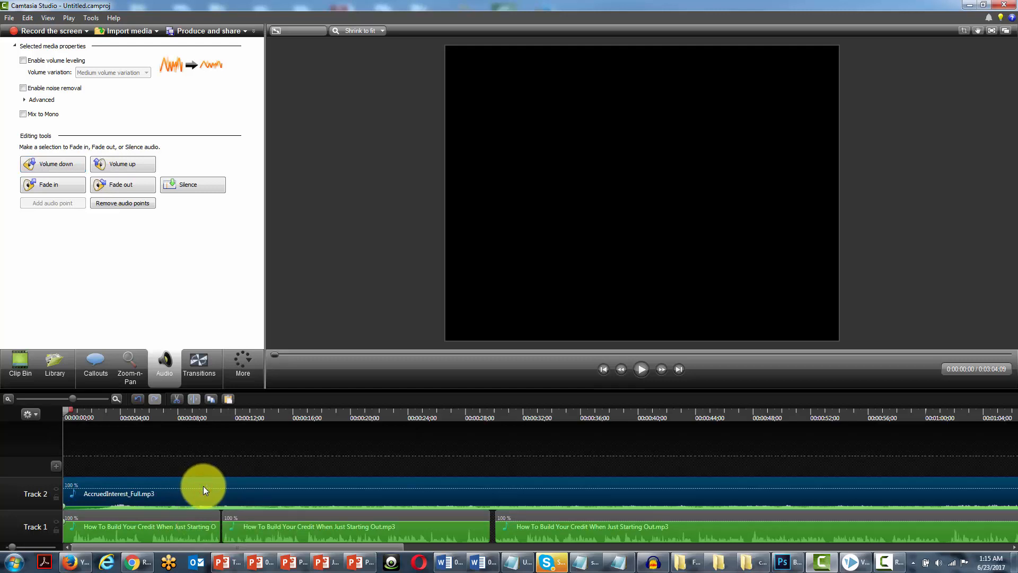
pyautogui.press('Delete')
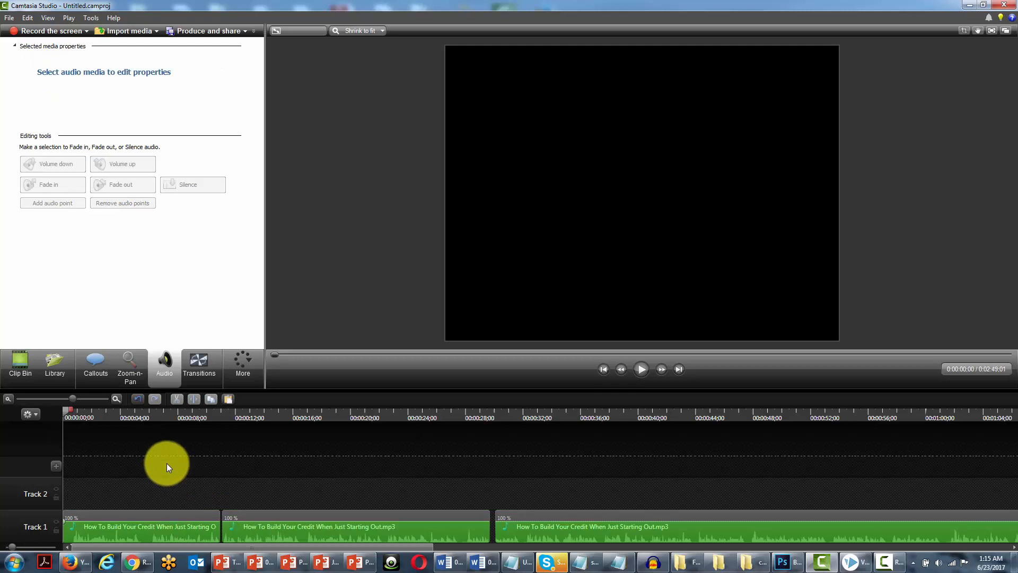
pyautogui.click(151, 512)
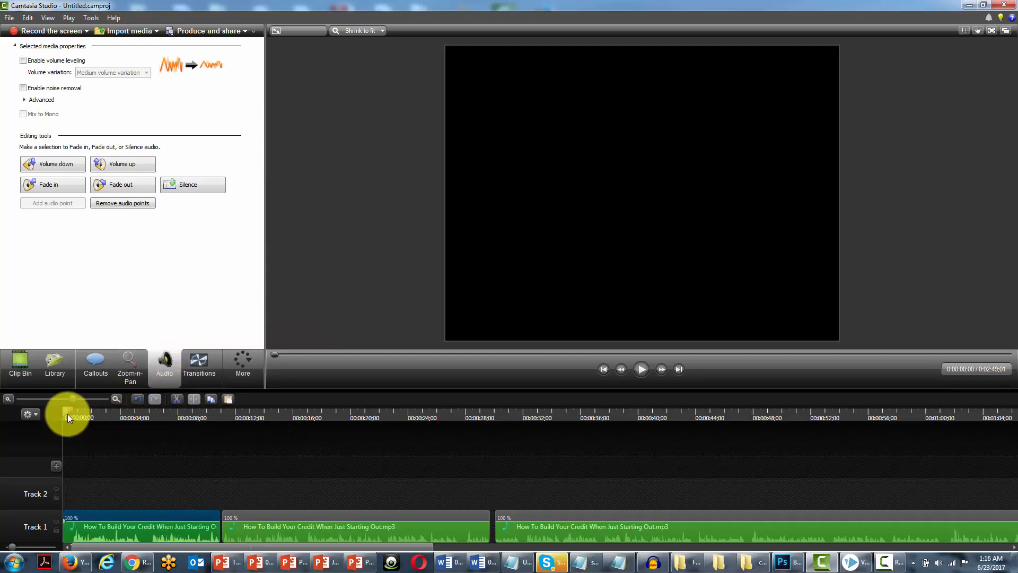
pyautogui.moveTo(68, 413)
pyautogui.mouseDown()
pyautogui.moveTo(145, 428)
pyautogui.moveTo(144, 409)
pyautogui.moveTo(157, 410)
pyautogui.mouseUp()
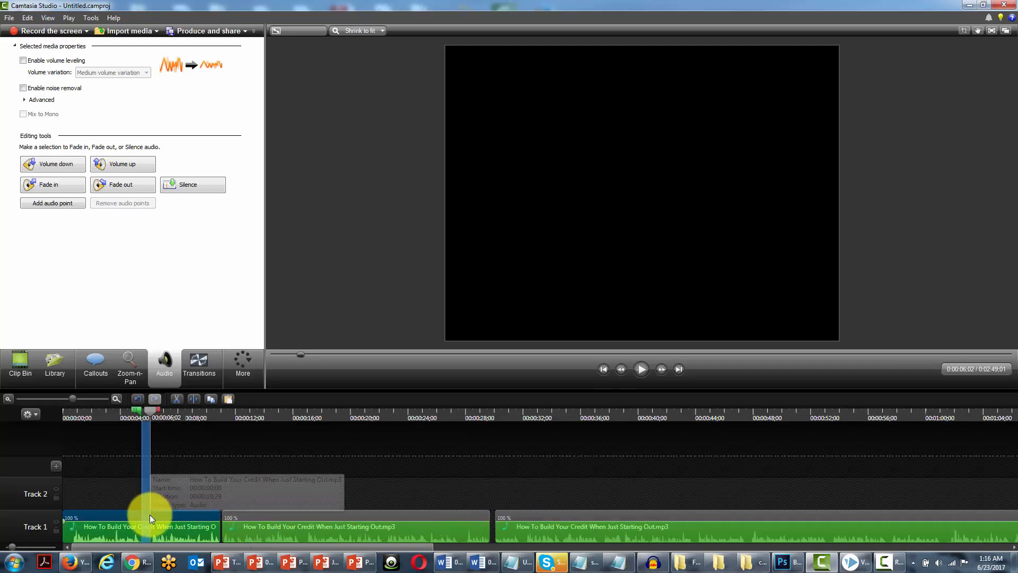
pyautogui.click(22, 88)
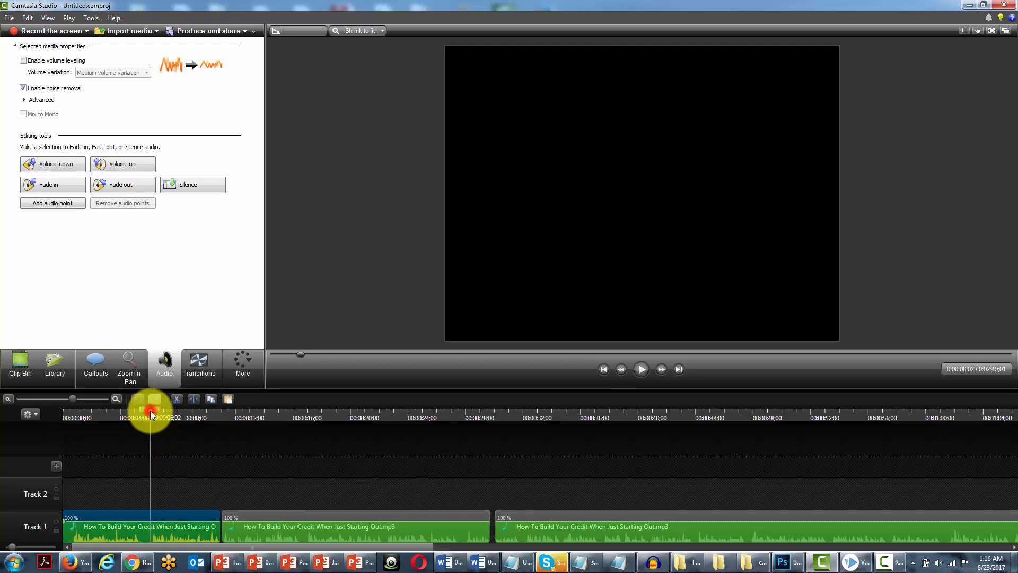
# - Paste the music clip back onto Track 2 at the start of the timeline and play the mix
pyautogui.moveTo(143, 409); pyautogui.dragTo(38, 410)
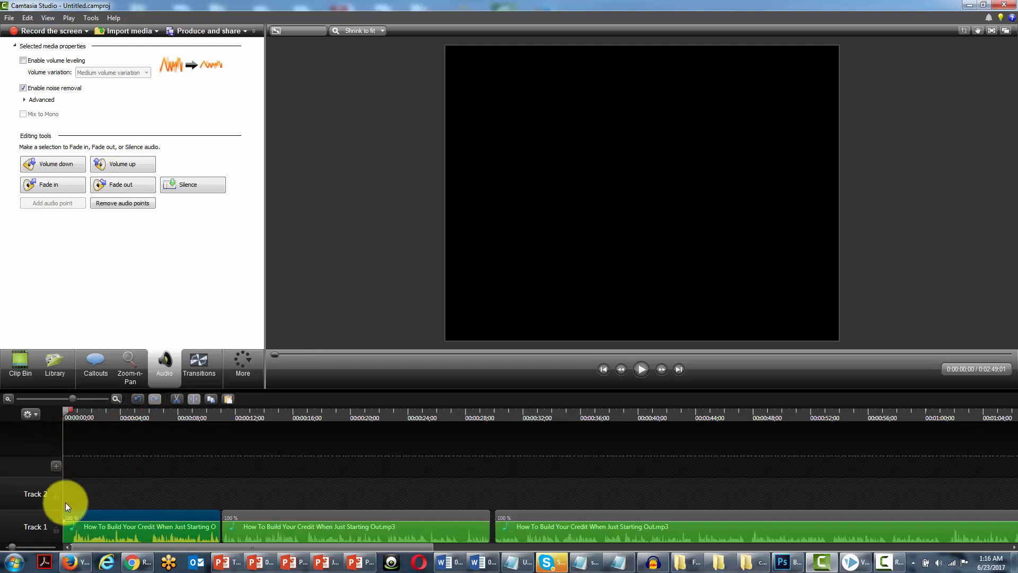
pyautogui.rightClick(68, 487)
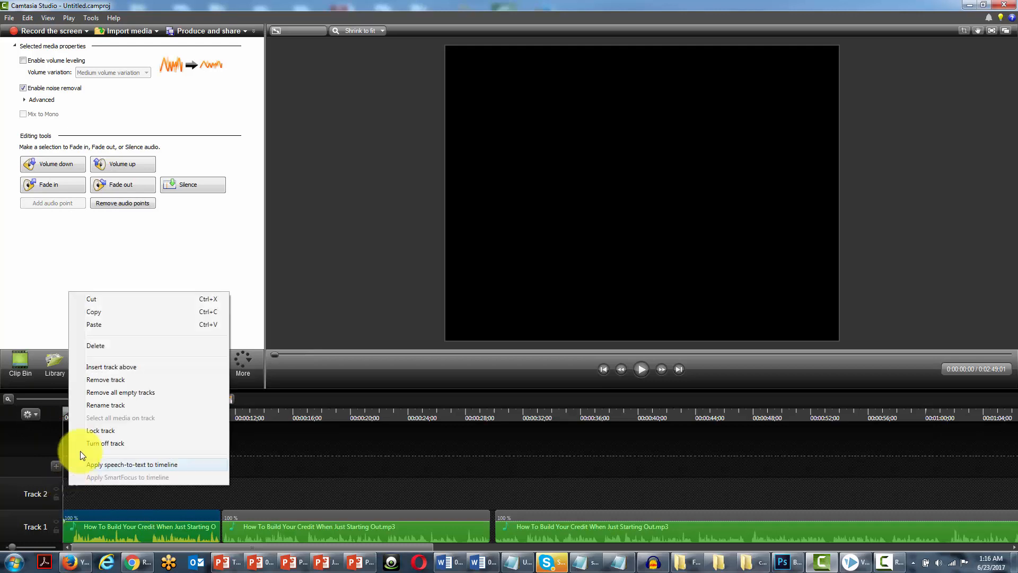
pyautogui.click(94, 323)
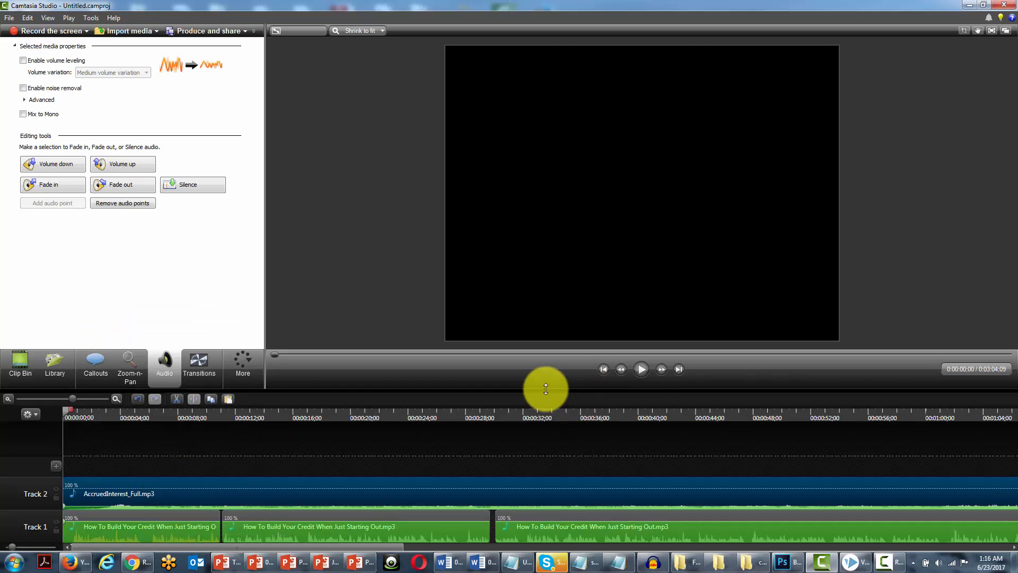
pyautogui.click(639, 369)
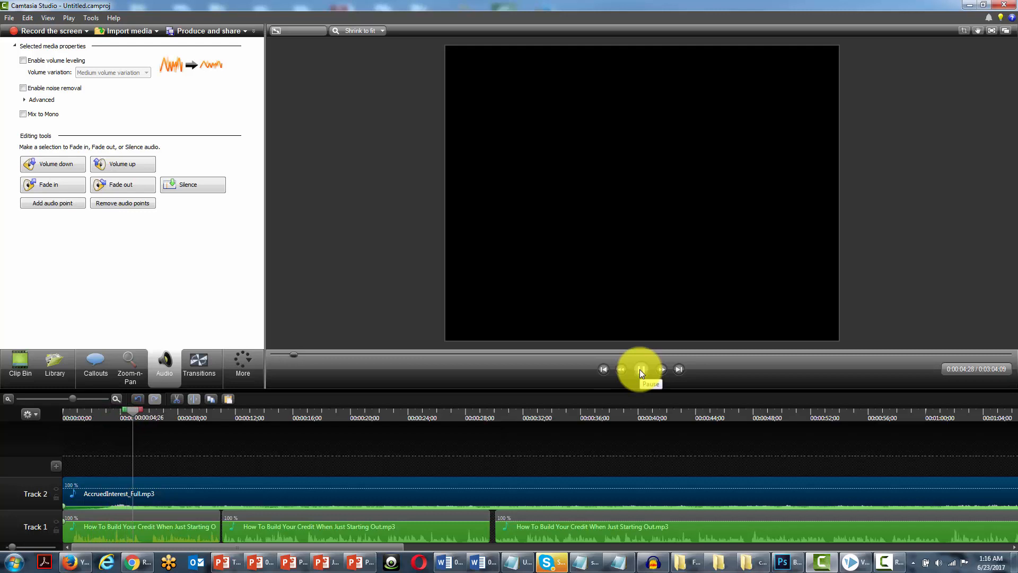
# - Stop playback and lower the volume of the AccruedInterest_Full.mp3 music clip on Track 2 by several further increments
pyautogui.click(639, 369)
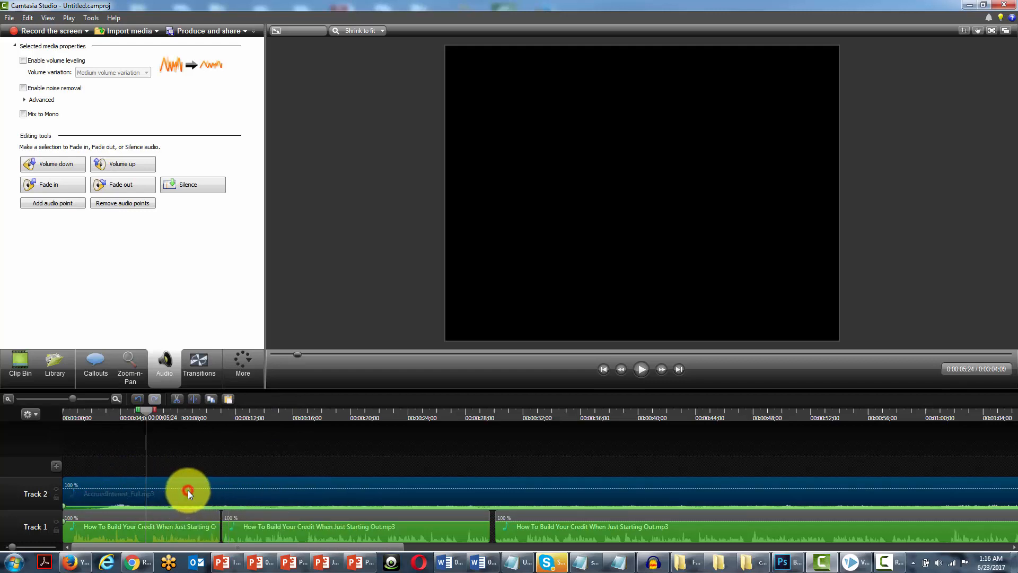
pyautogui.click(61, 161)
pyautogui.click(61, 161)
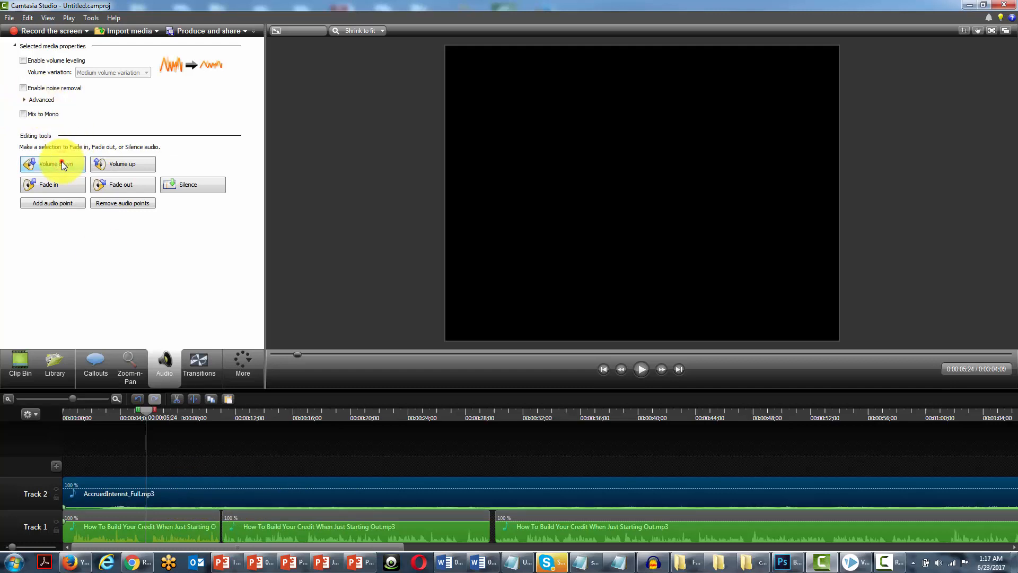
pyautogui.click(61, 162)
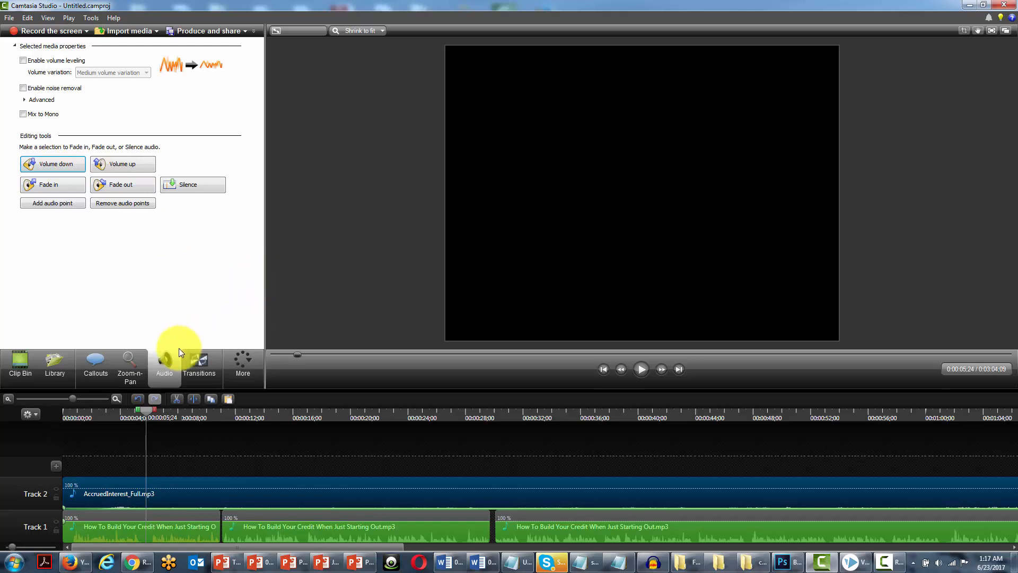
# - Play the mix from the start of the timeline to check the music level, and return the playhead to the beginning
pyautogui.click(603, 369)
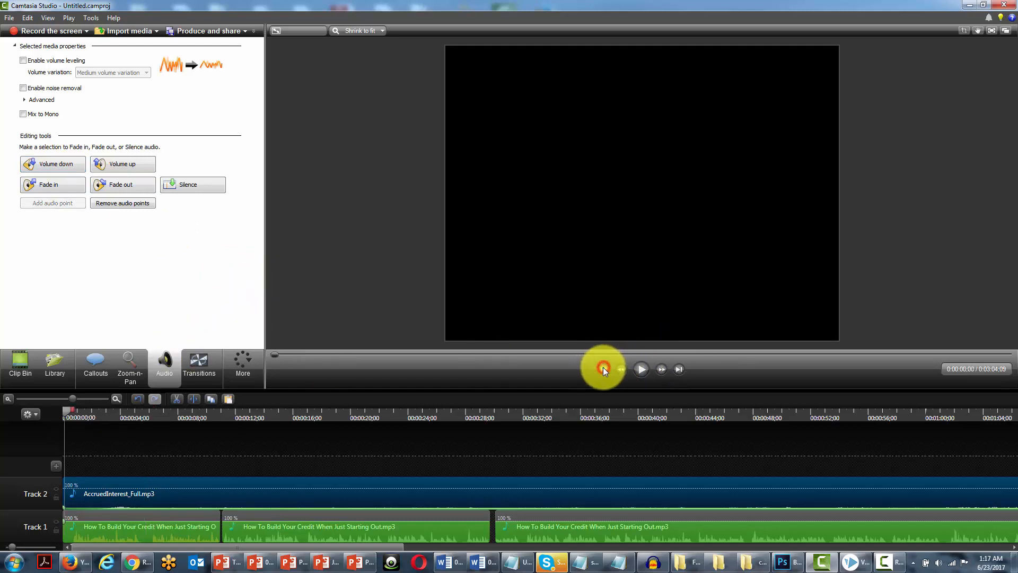
pyautogui.click(641, 368)
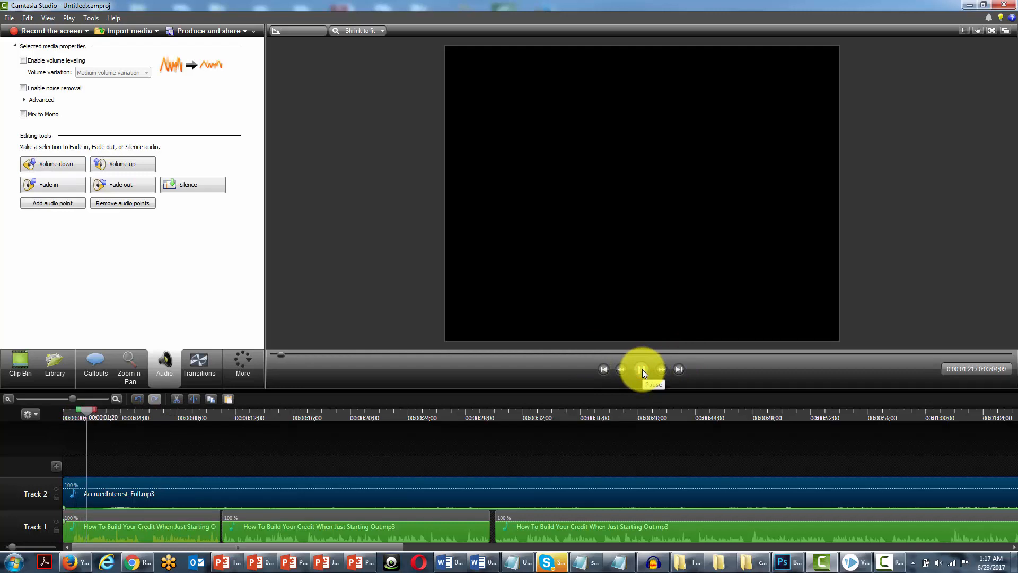
pyautogui.click(642, 369)
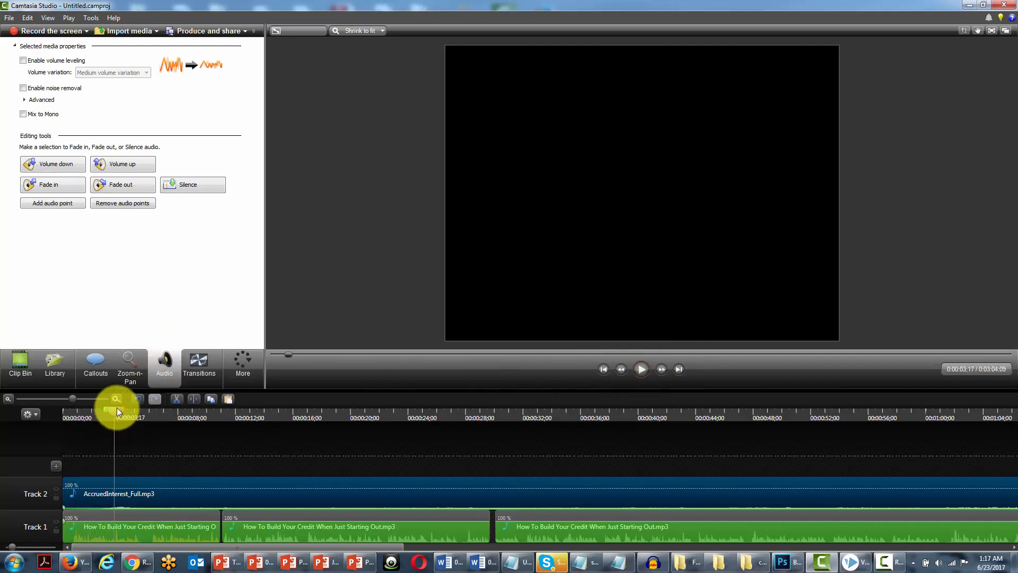
pyautogui.moveTo(117, 408); pyautogui.dragTo(36, 404)
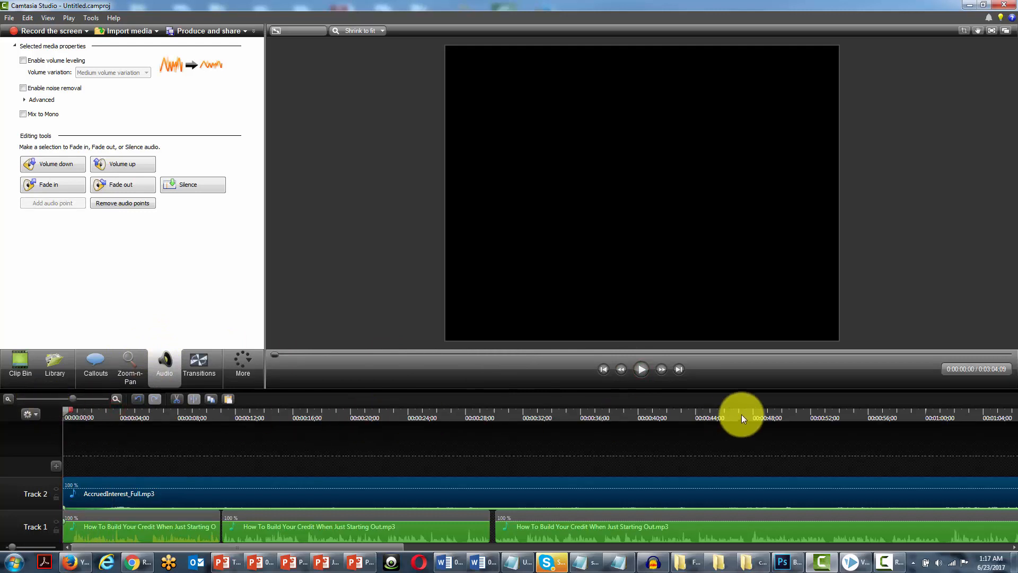
# - Split the Track 2 music clip at 0:02:49;01, where the narration ends, and delete the leftover tail
pyautogui.click(677, 370)
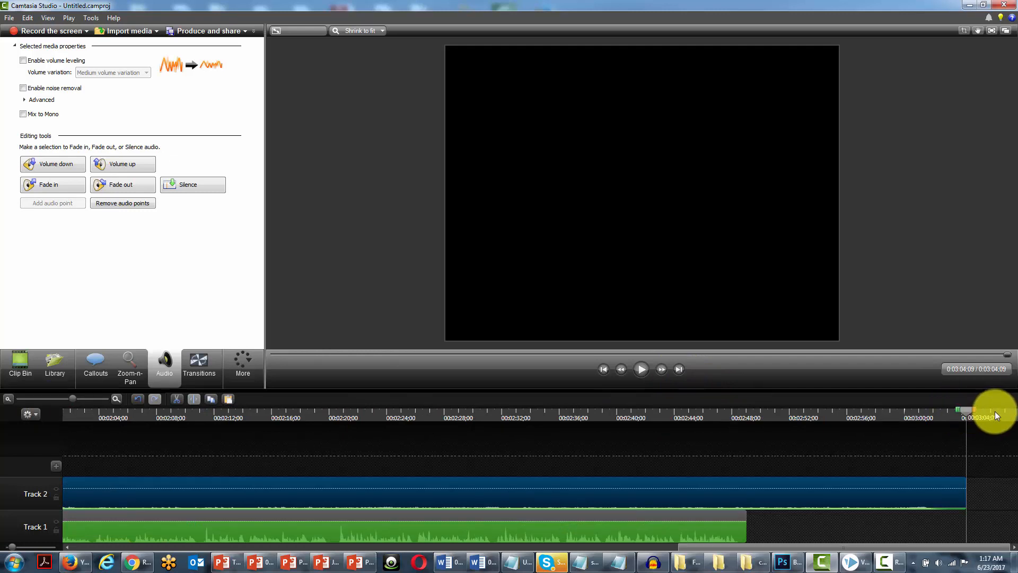
pyautogui.moveTo(969, 411); pyautogui.dragTo(746, 428)
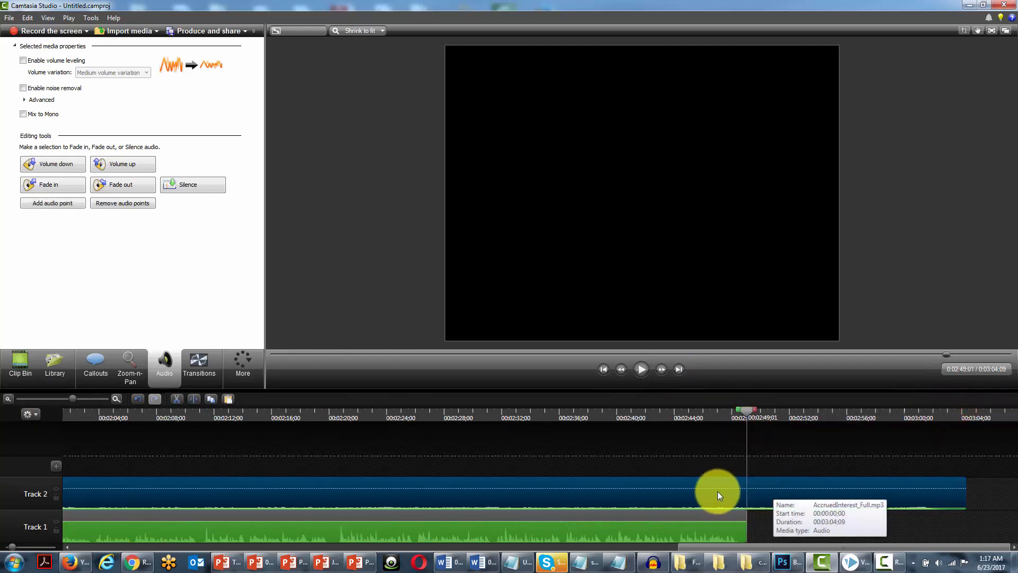
pyautogui.click(194, 398)
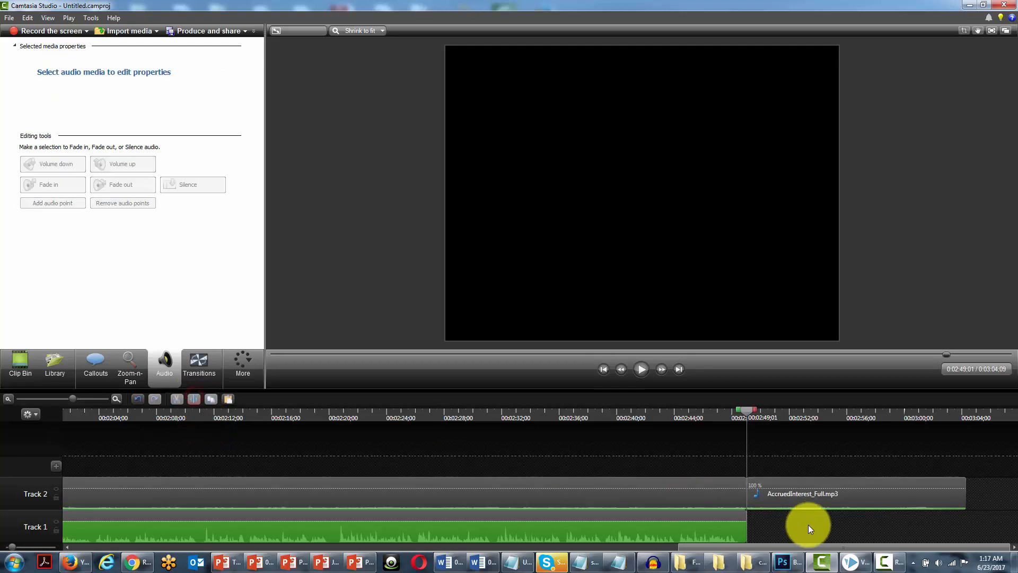
pyautogui.click(797, 491)
pyautogui.press('Delete')
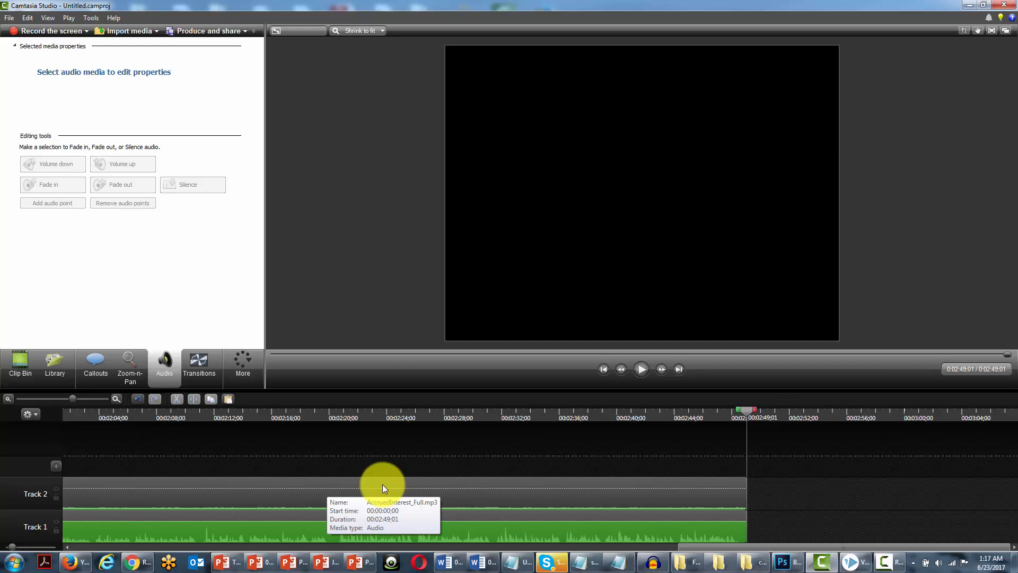
pyautogui.click(599, 368)
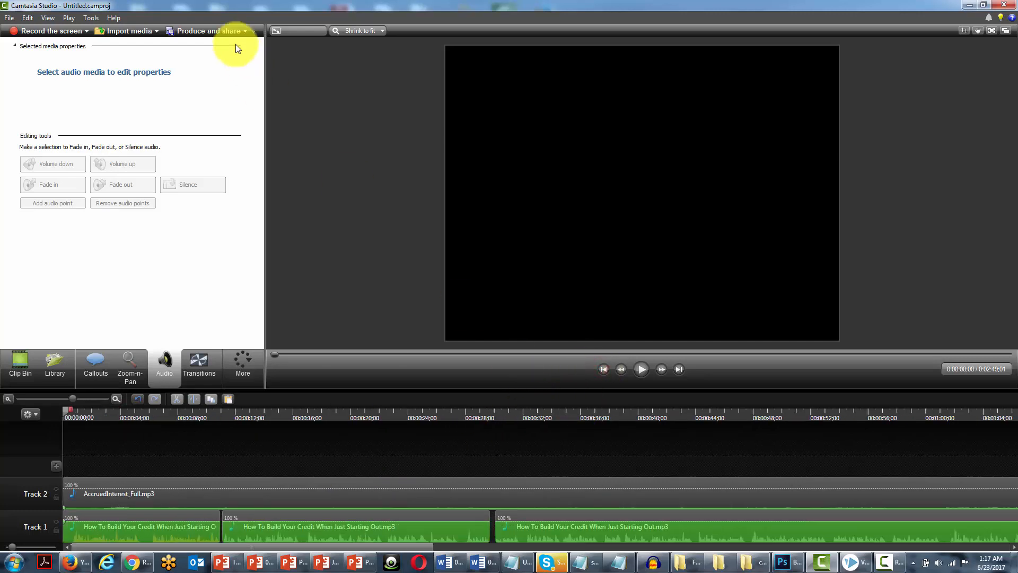
# - Start producing the project and choose the mo3 preset for MP3 audio in the production preset manager
pyautogui.click(246, 30)
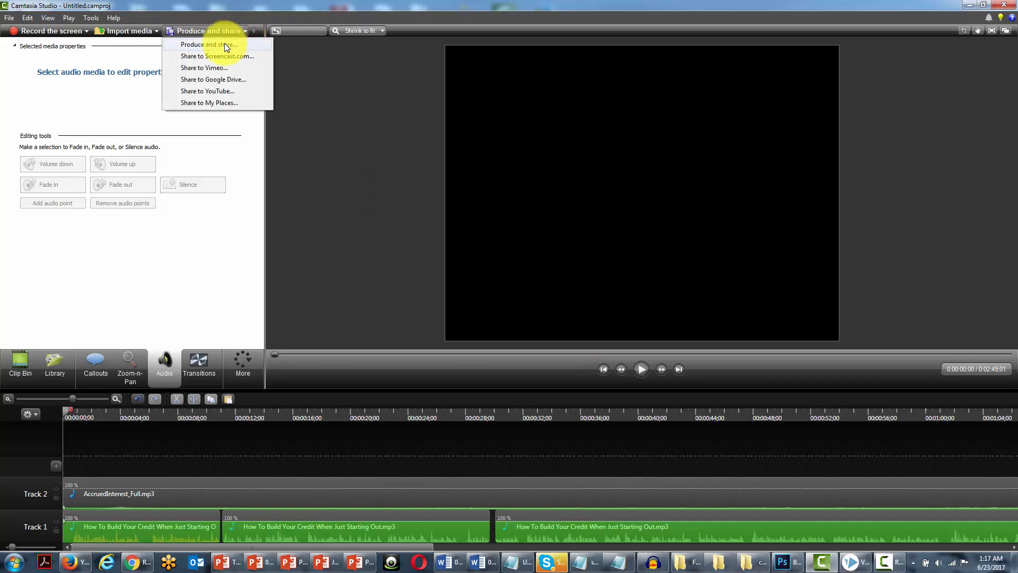
pyautogui.click(226, 44)
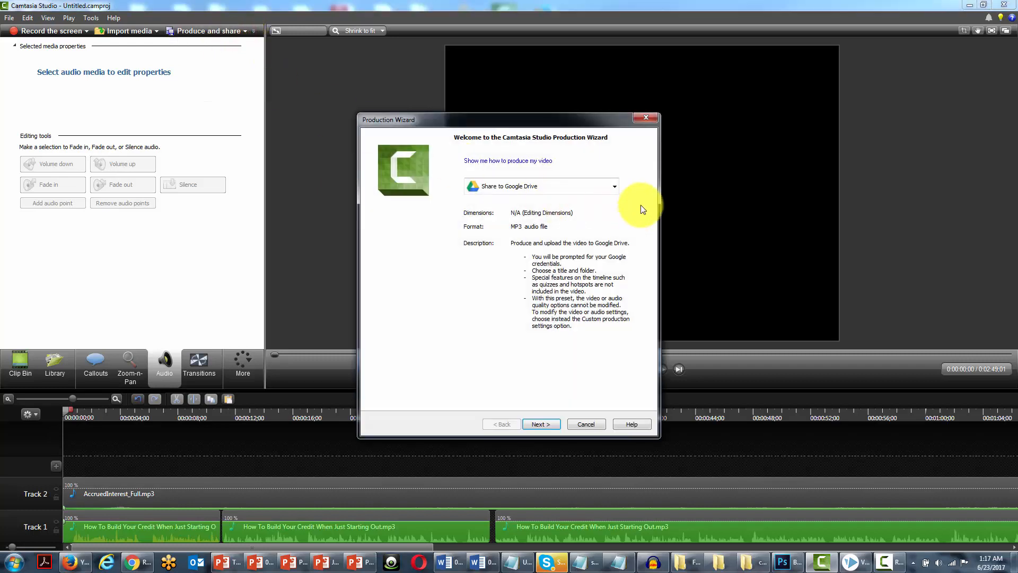
pyautogui.click(612, 185)
pyautogui.click(511, 258)
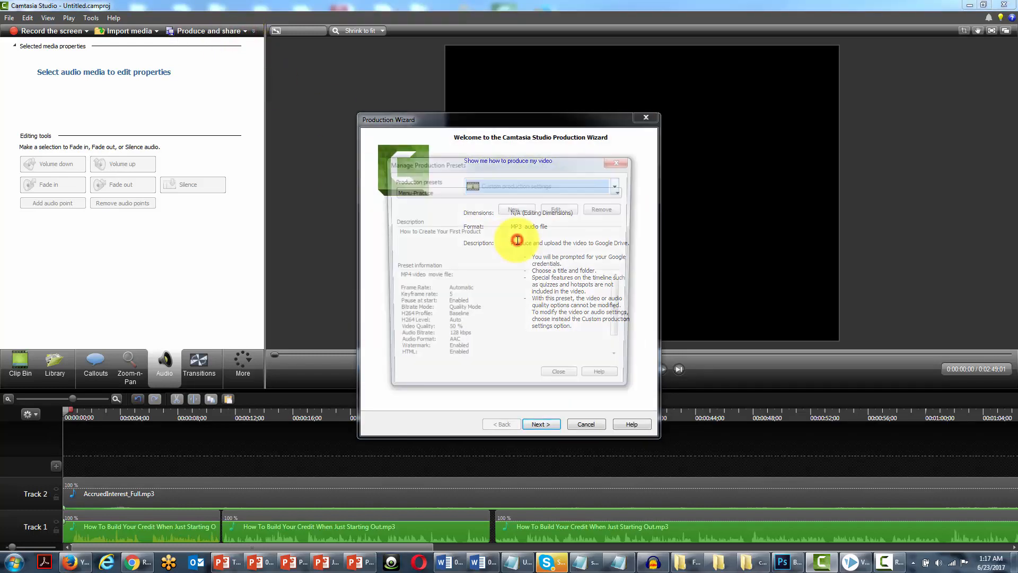
pyautogui.click(555, 191)
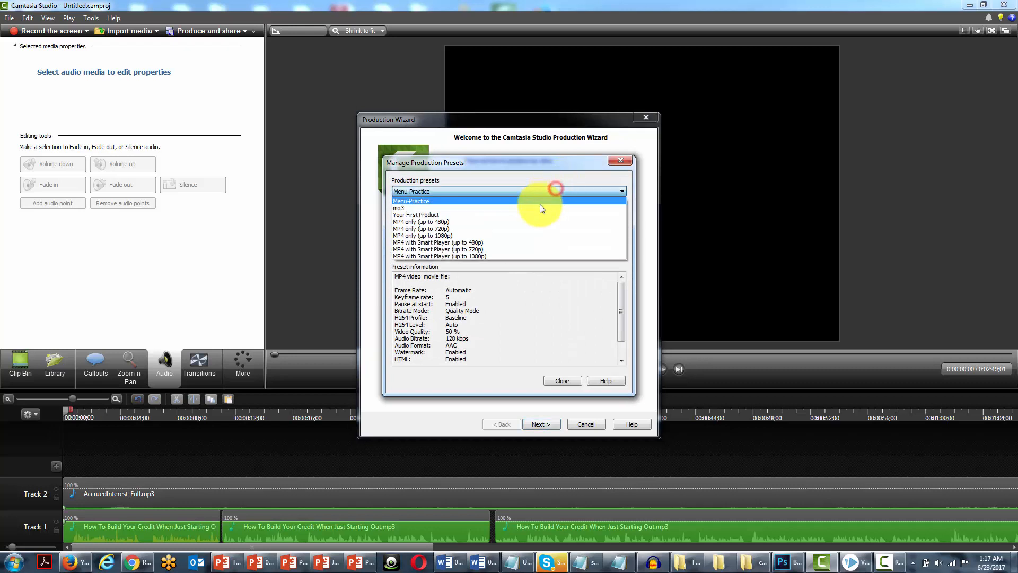
pyautogui.click(530, 208)
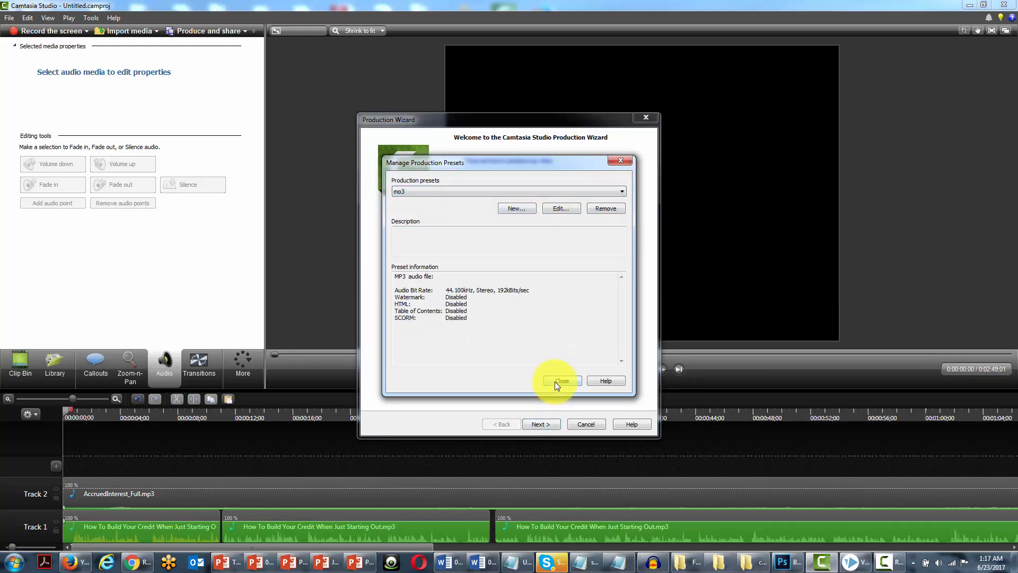
pyautogui.click(555, 381)
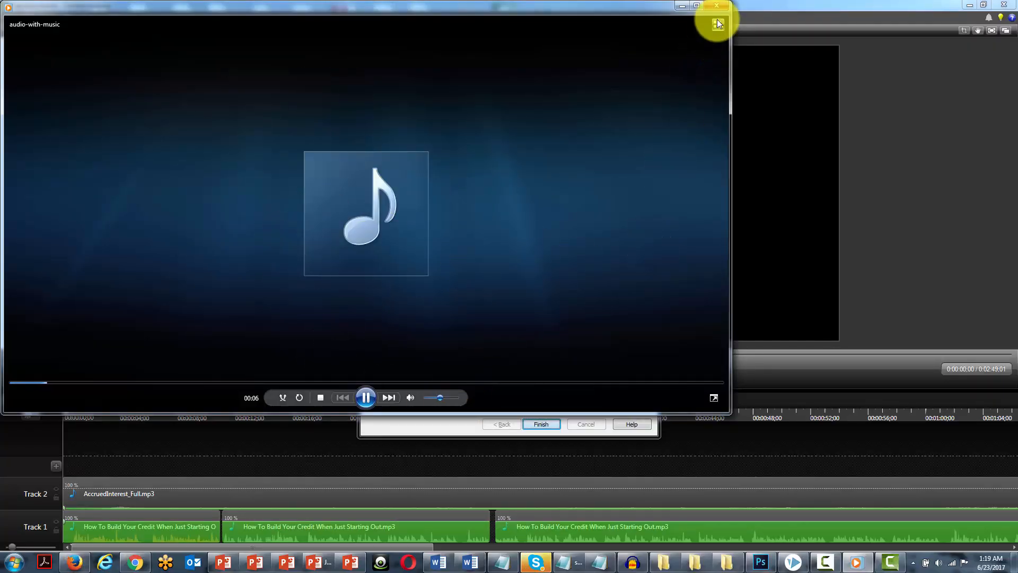
# - Close the playback of the produced file and locate audio-with-music.mp3 in the production folder
pyautogui.click(718, 6)
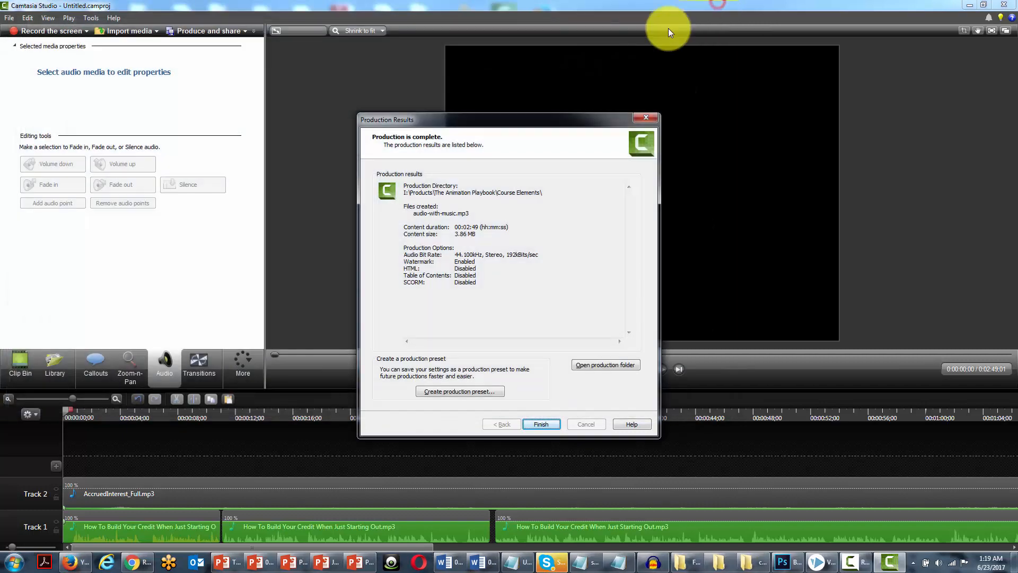
pyautogui.click(599, 364)
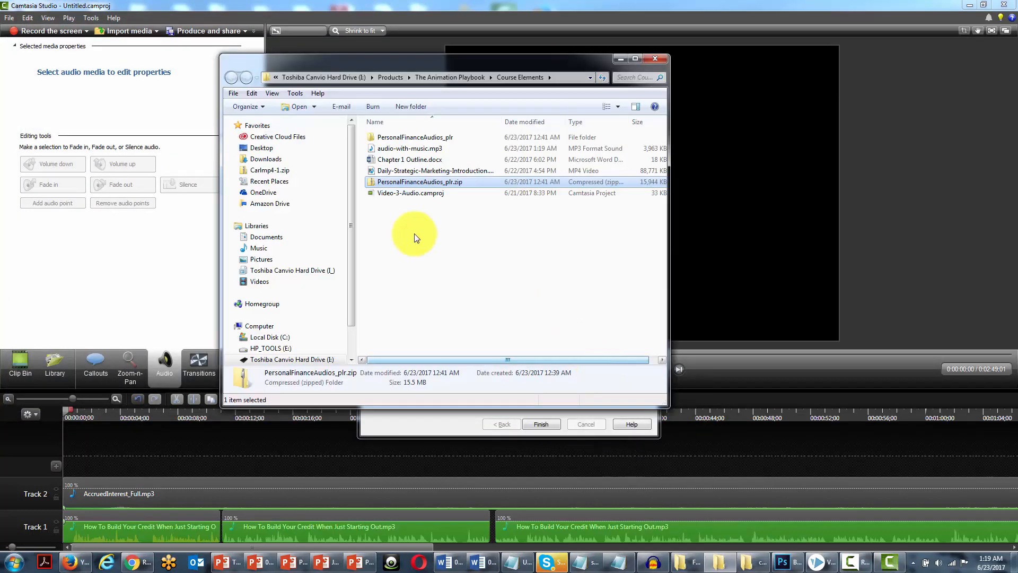
pyautogui.click(402, 149)
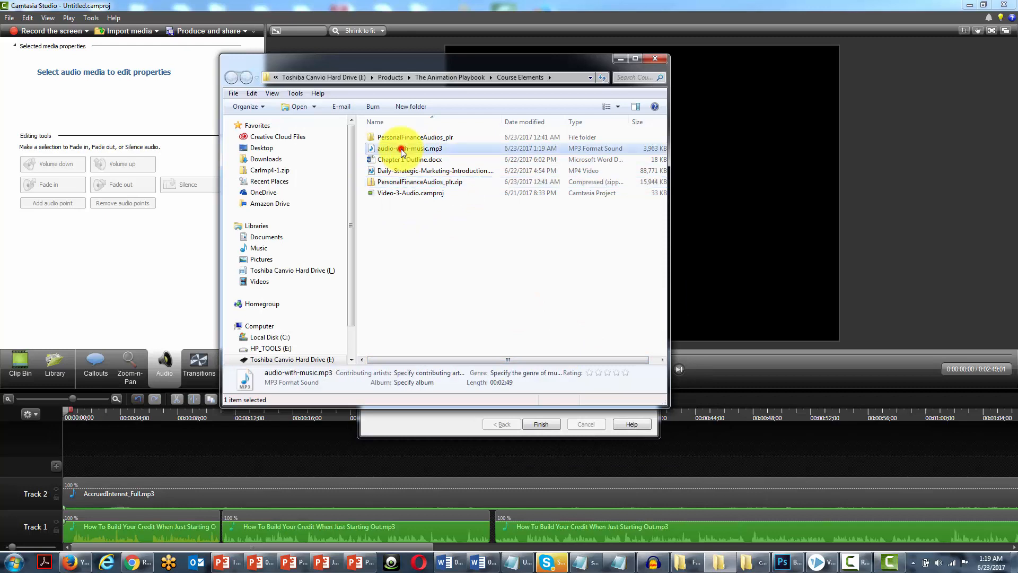